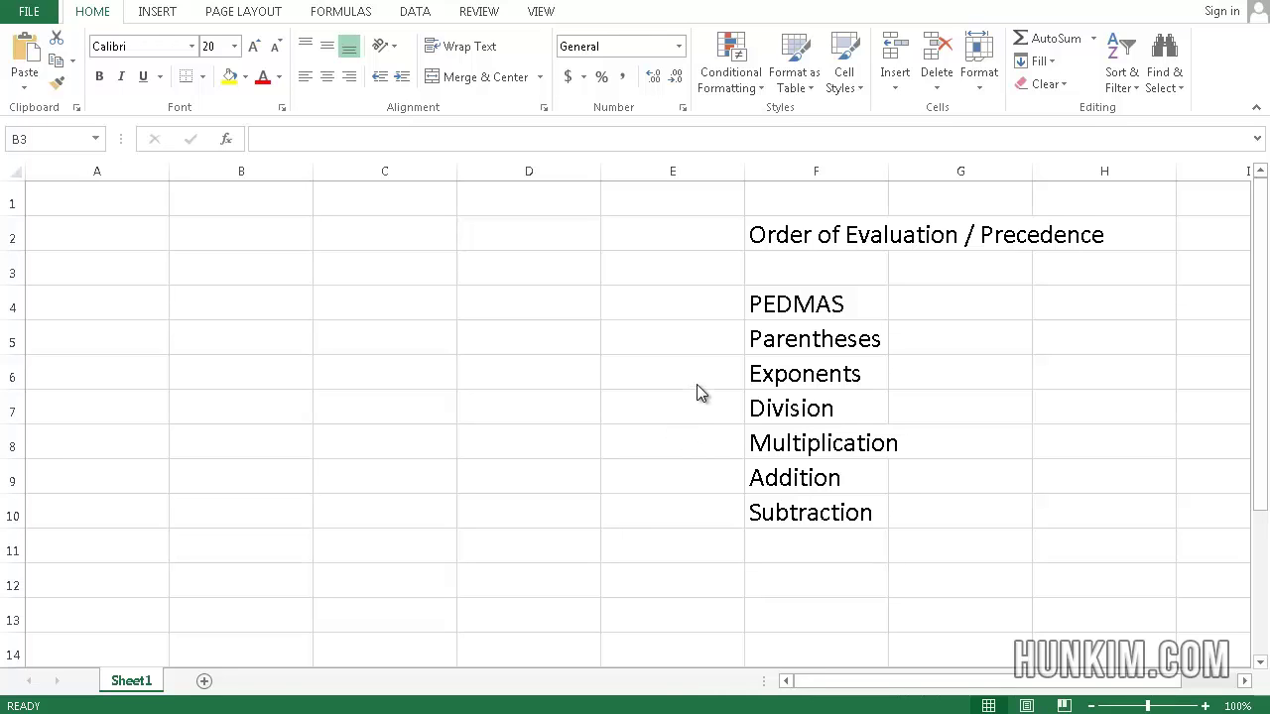
- Enter =2+2*2 in C4 so it shows 6, multiplication before addition
left_click(824, 296)
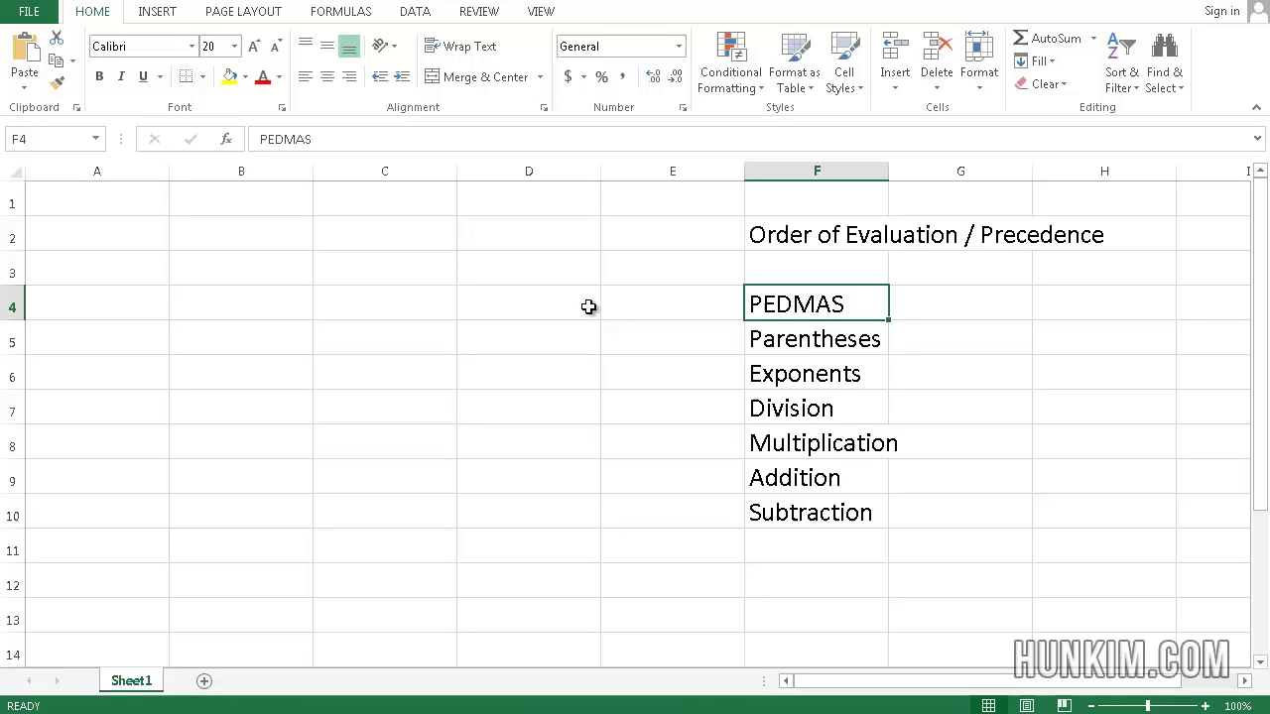
left_click(414, 308)
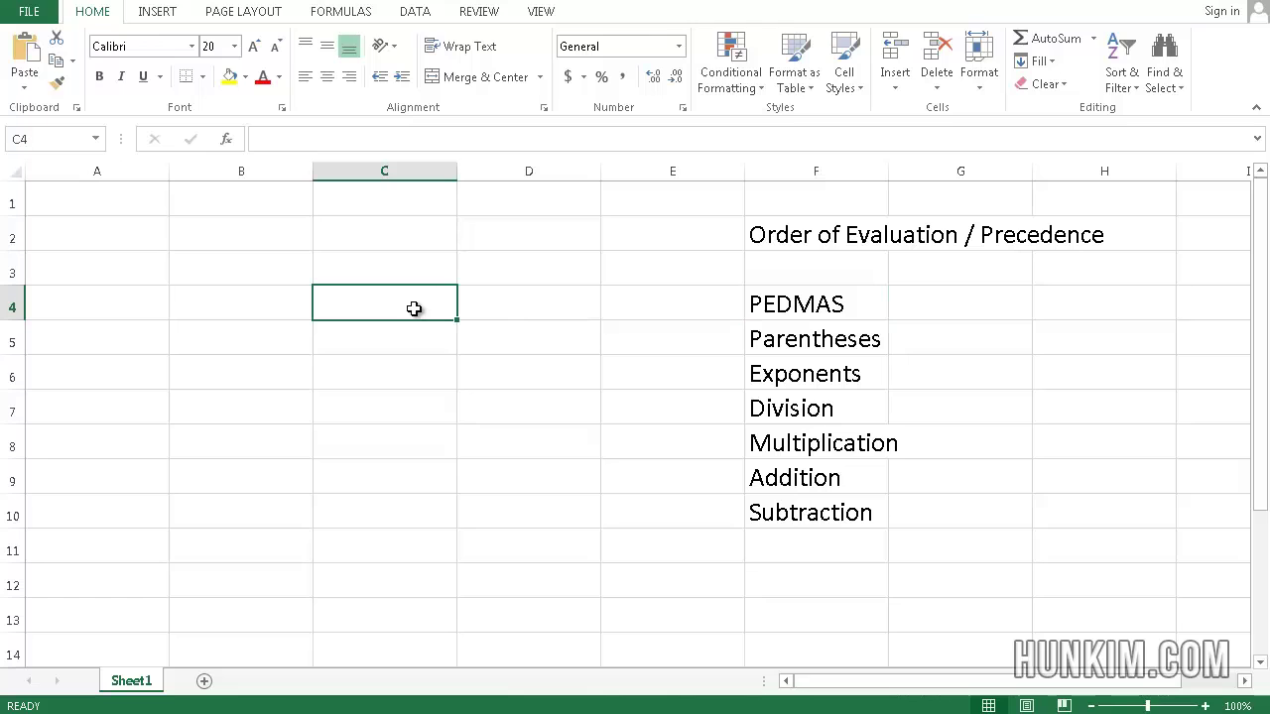
type("=")
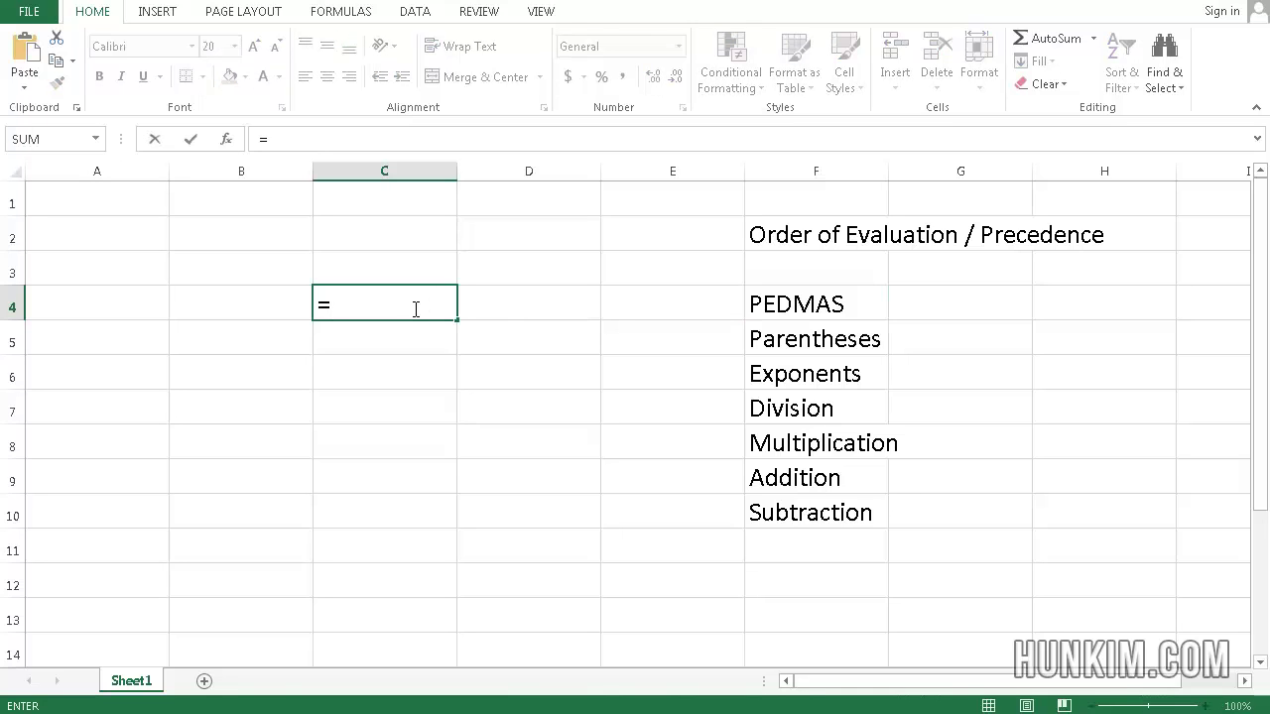
type("2+2")
type("*")
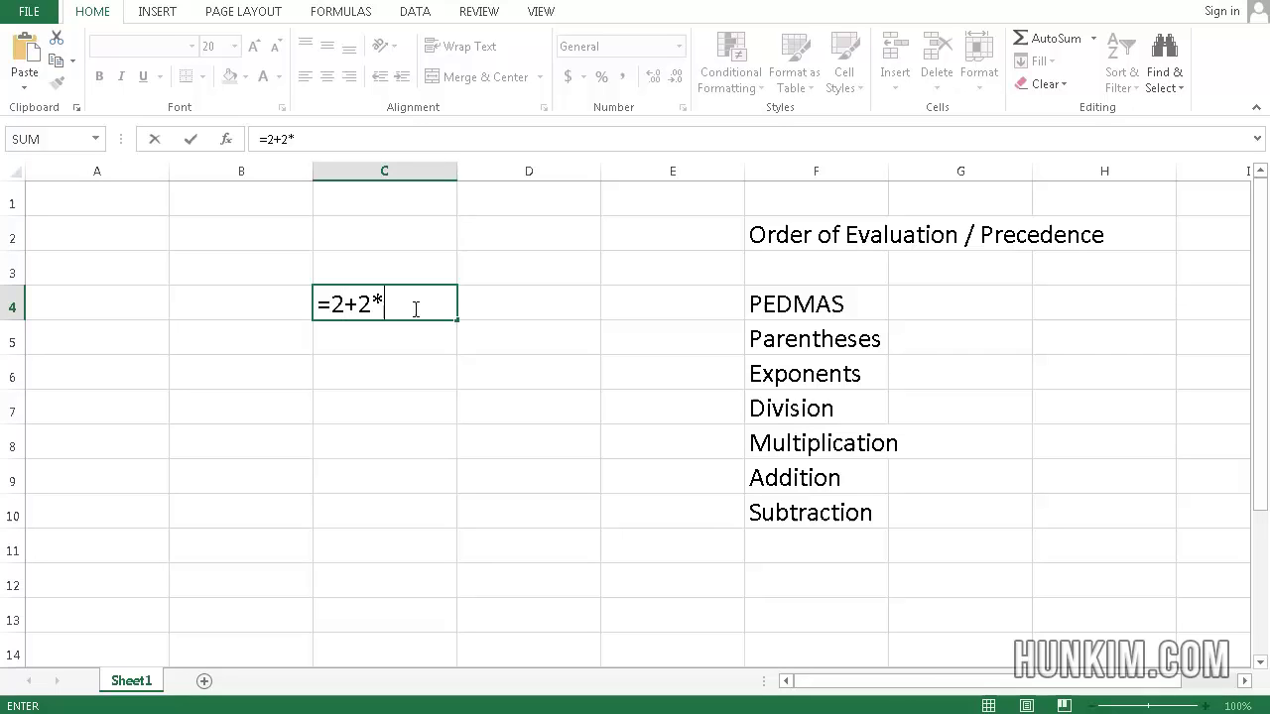
type("2")
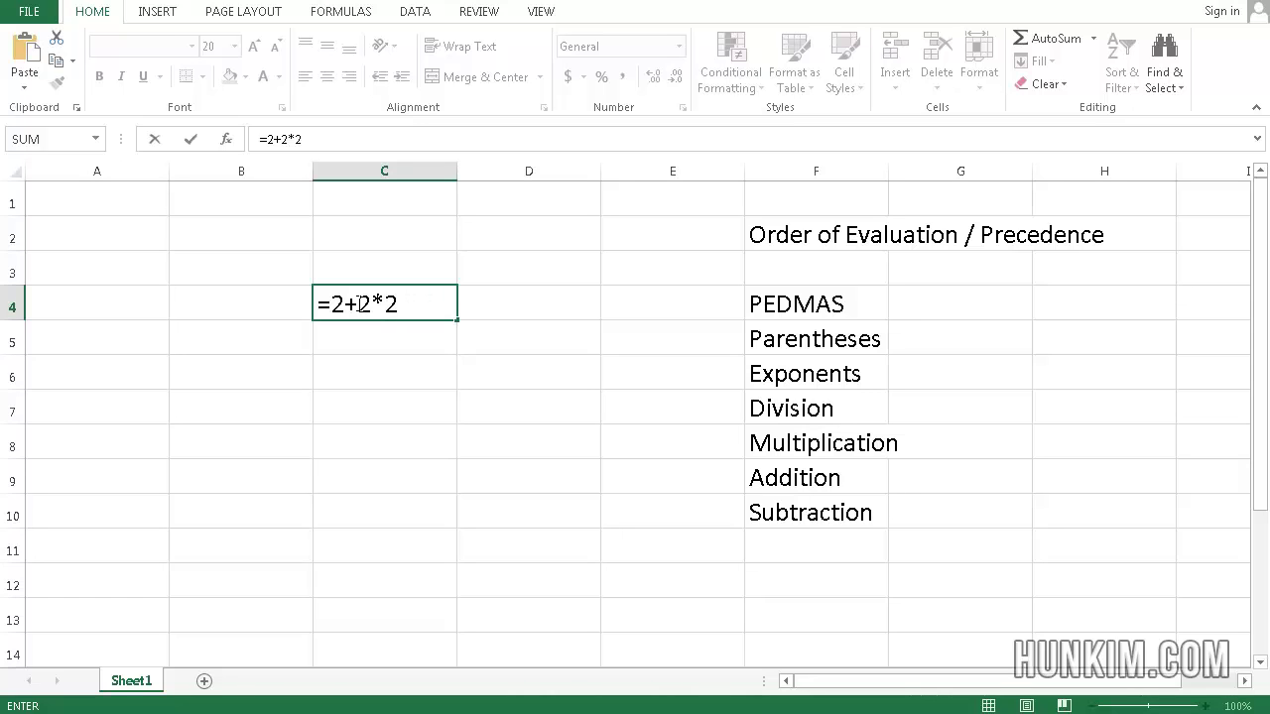
left_click_drag(360, 303, 405, 305)
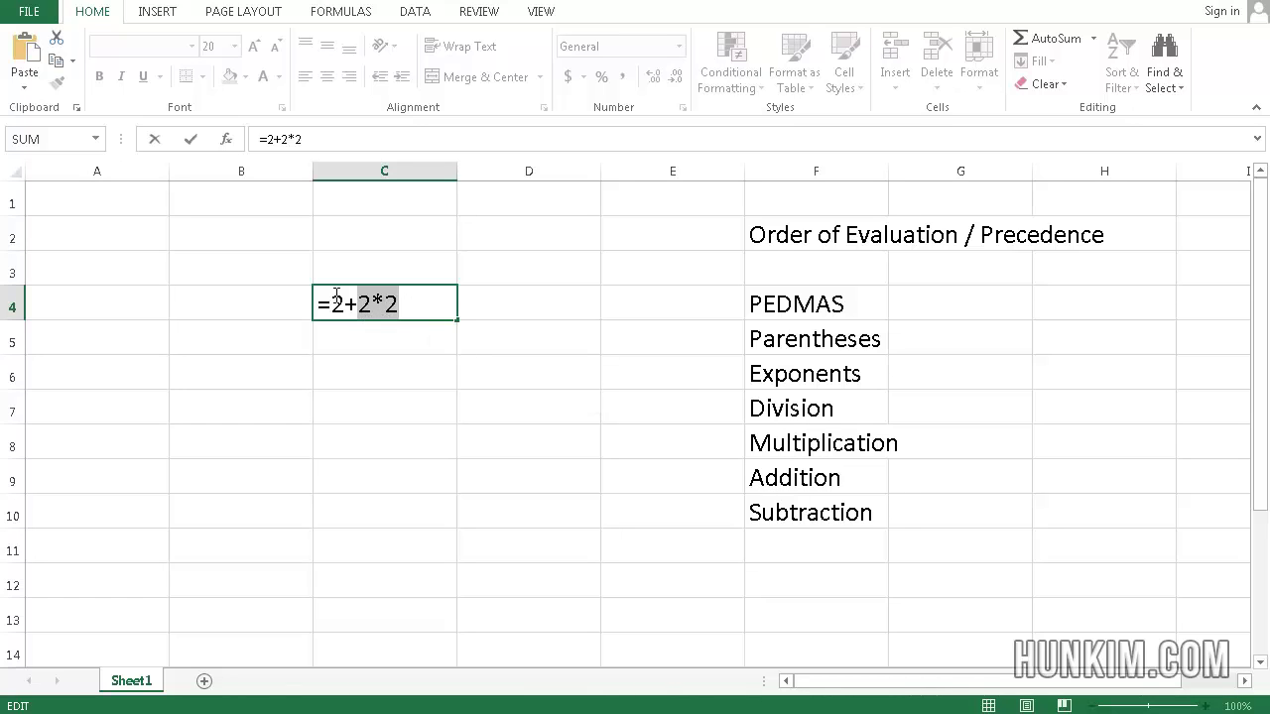
left_click(403, 305)
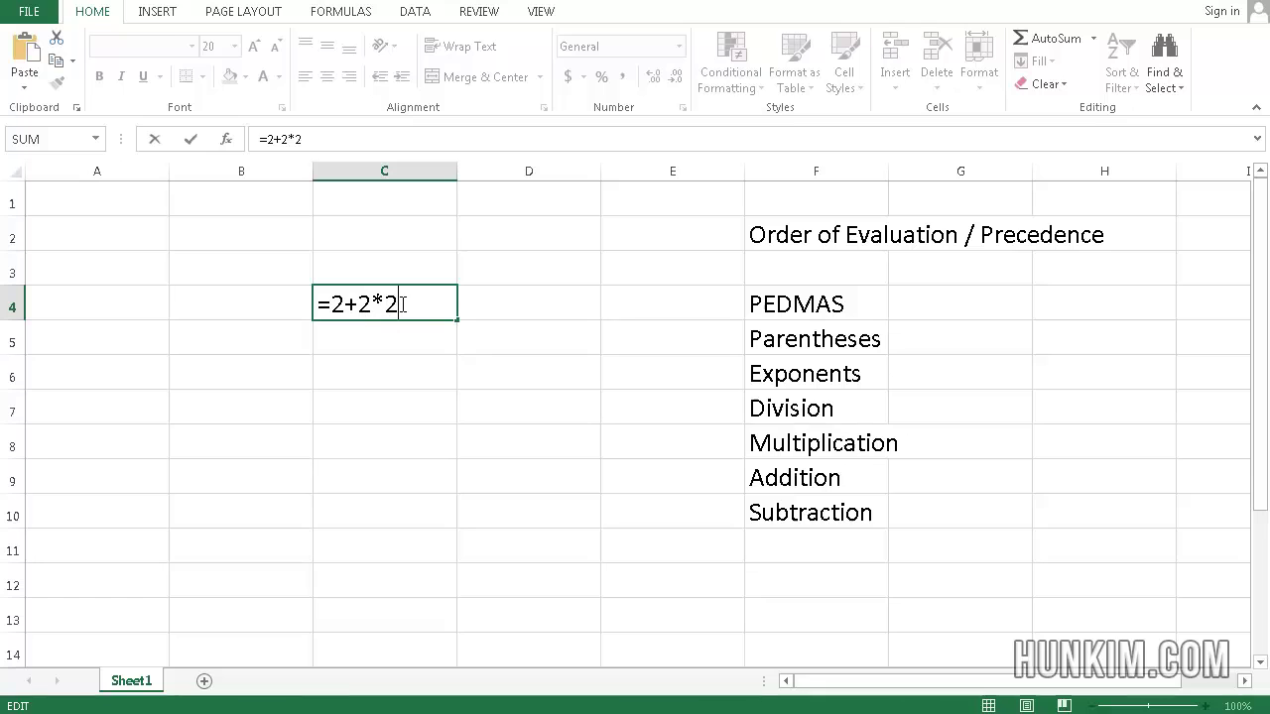
key("Return")
left_click(411, 304)
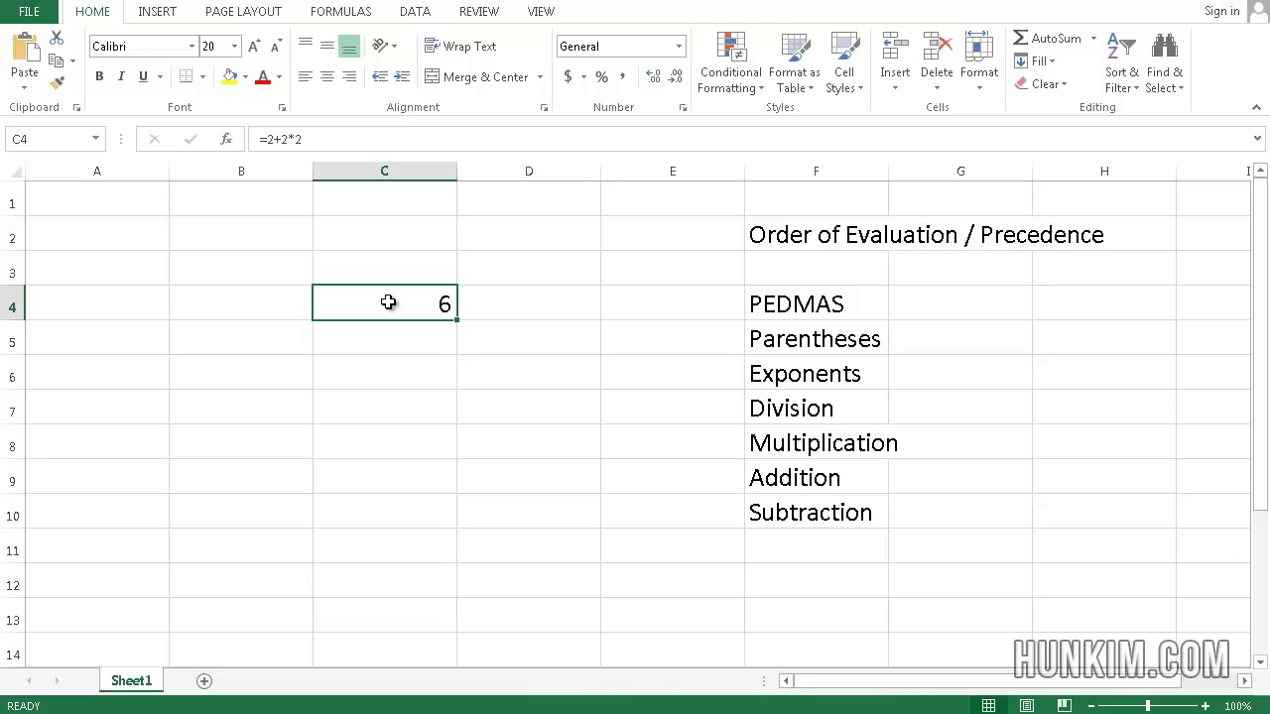
- Rewrite C4 as =(2+2)*2 to get 8, then delete its contents
left_click(279, 142)
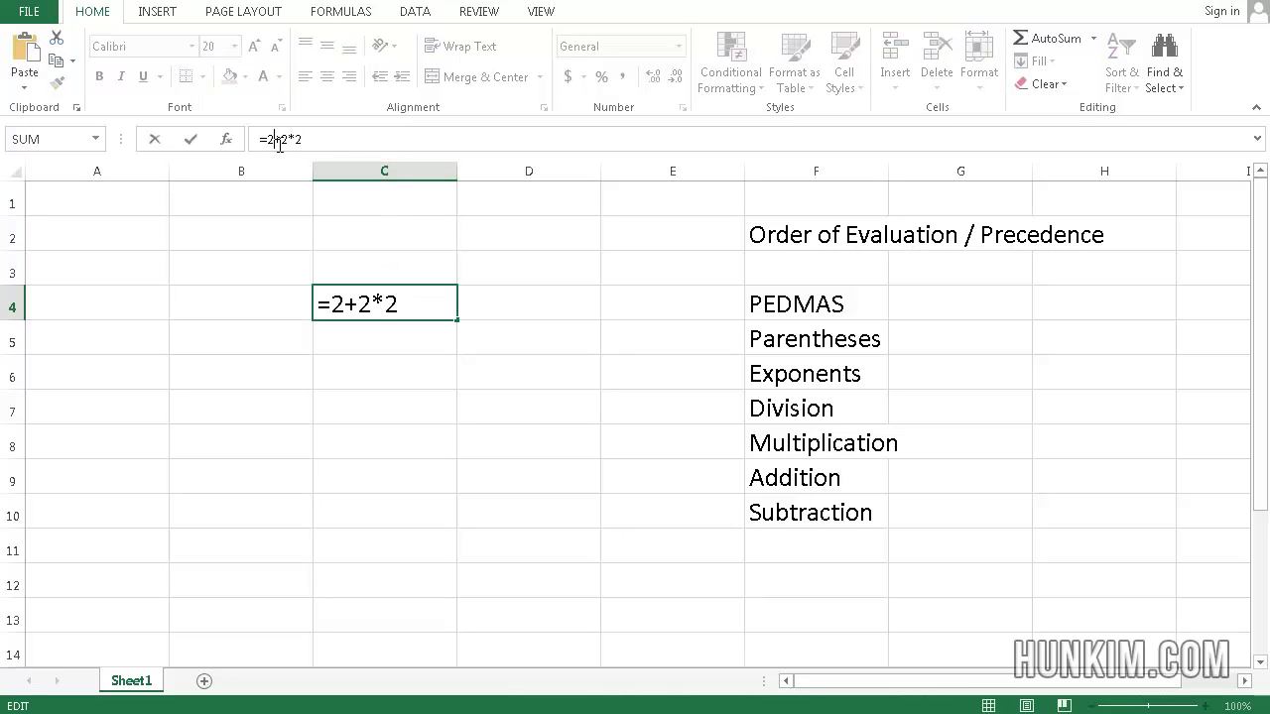
type("(2+2")
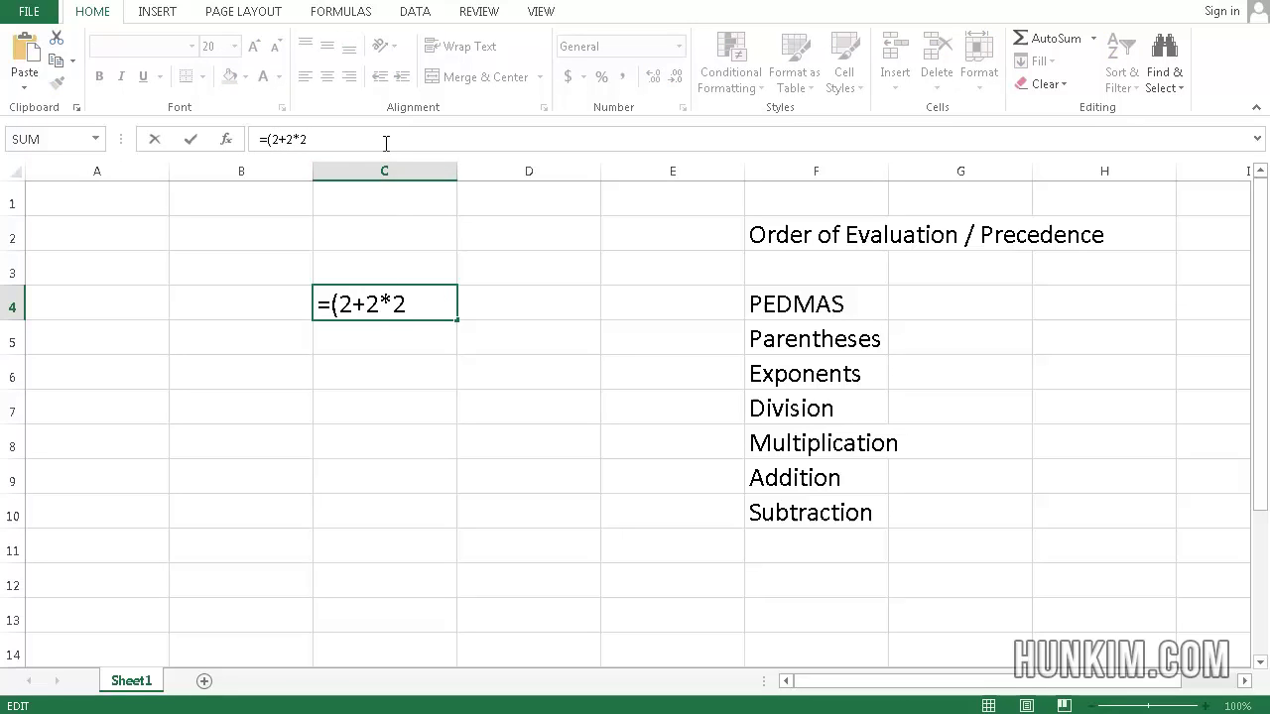
type(")")
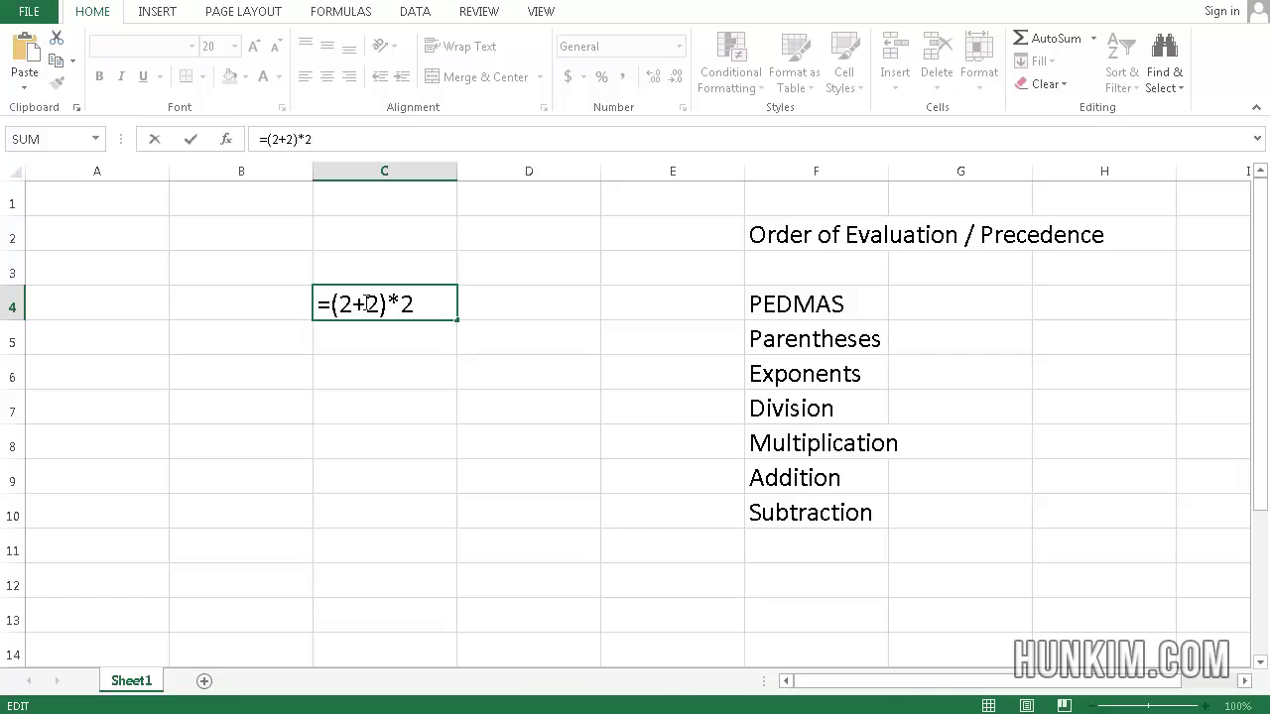
left_click(422, 298)
key("Return")
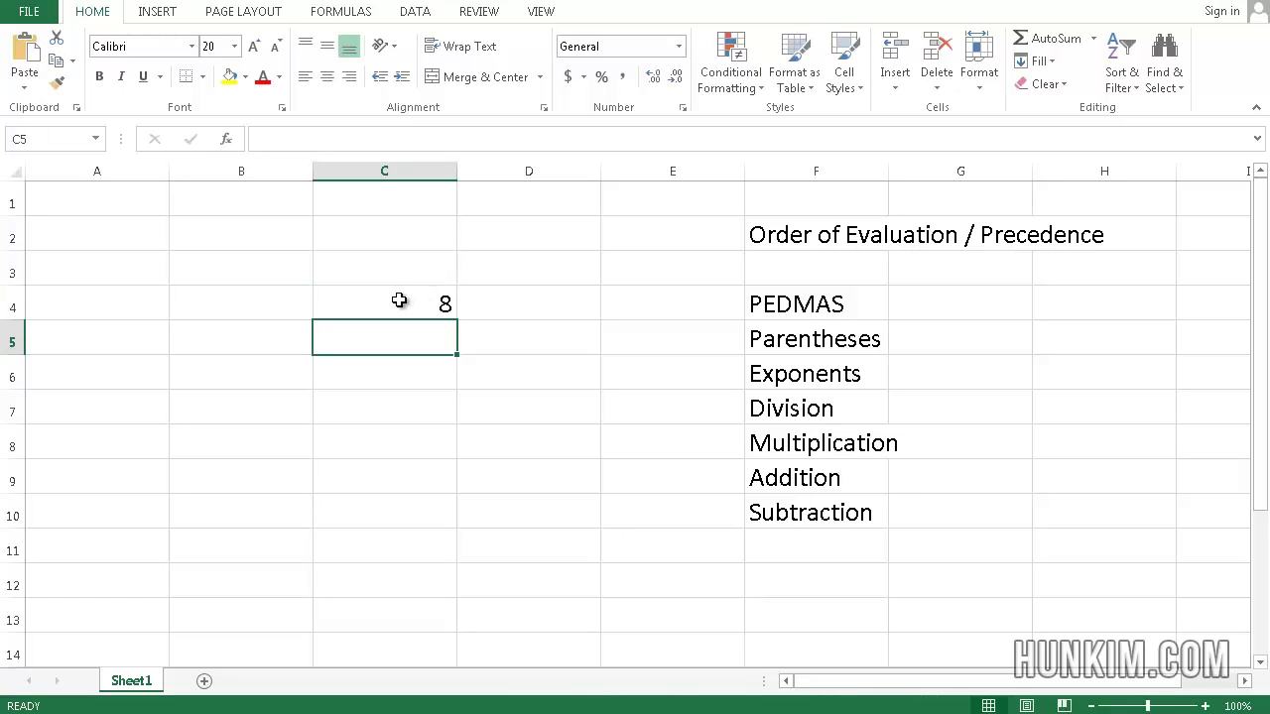
left_click(411, 300)
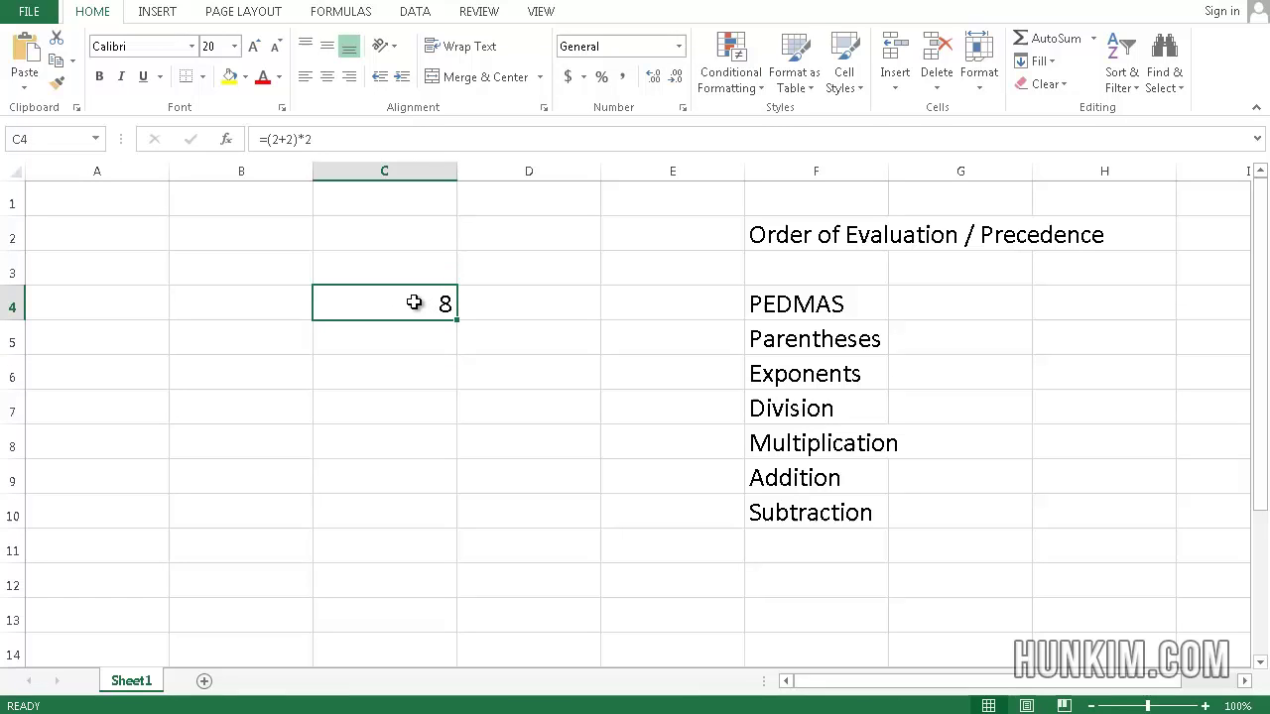
key("Delete")
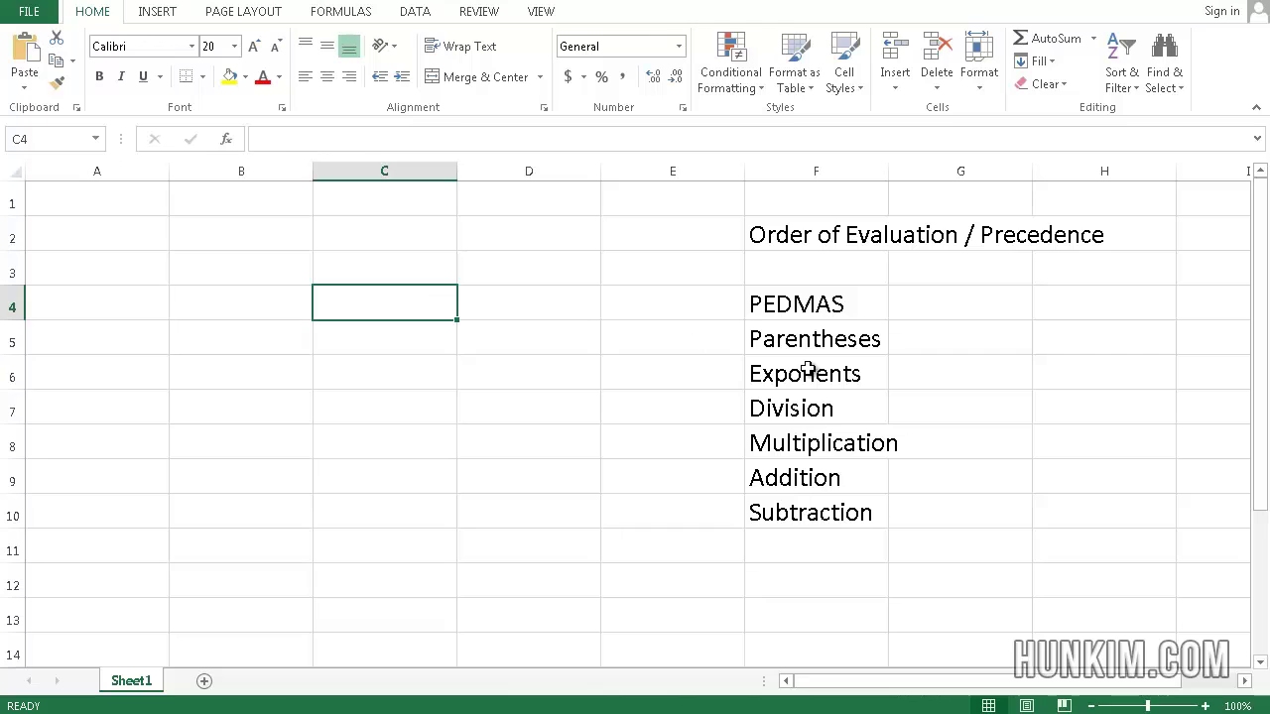
- Enter the exponent formula =2^3 in C4 so it shows 8
left_click(809, 374)
left_click(426, 311)
type("2^")
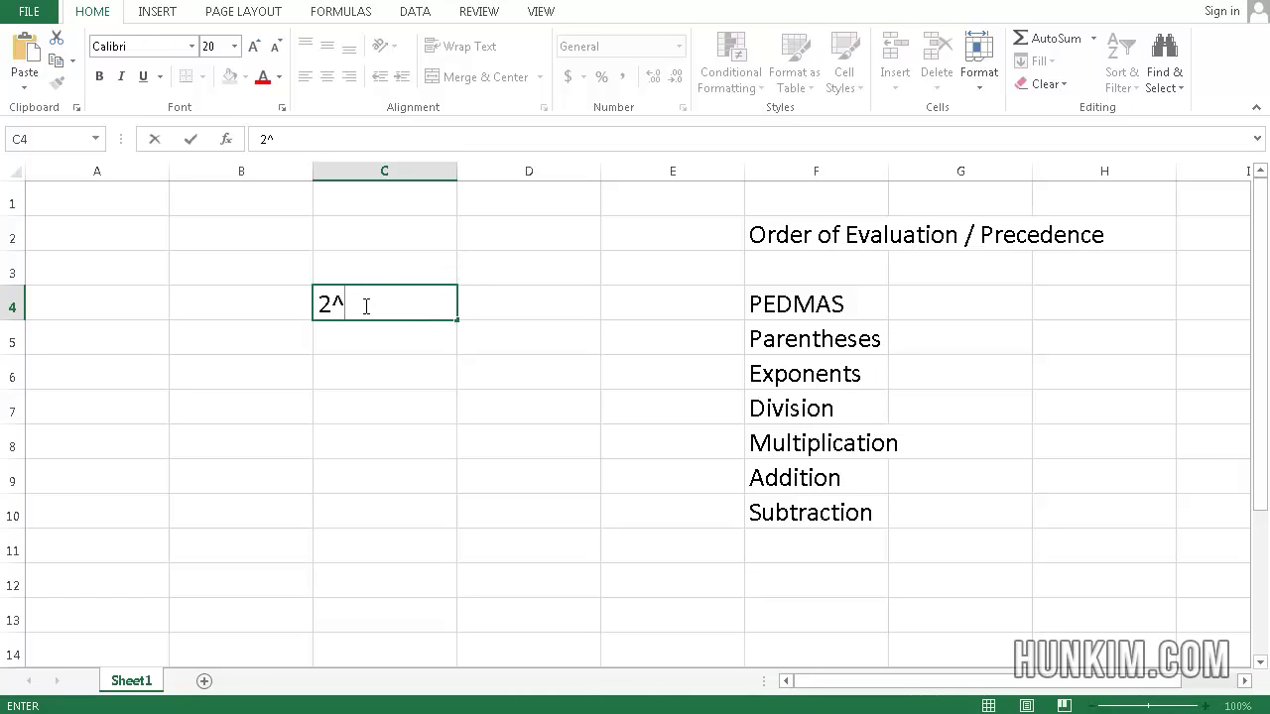
type("3")
key("Left")
key("Left")
key("Right")
key("Right")
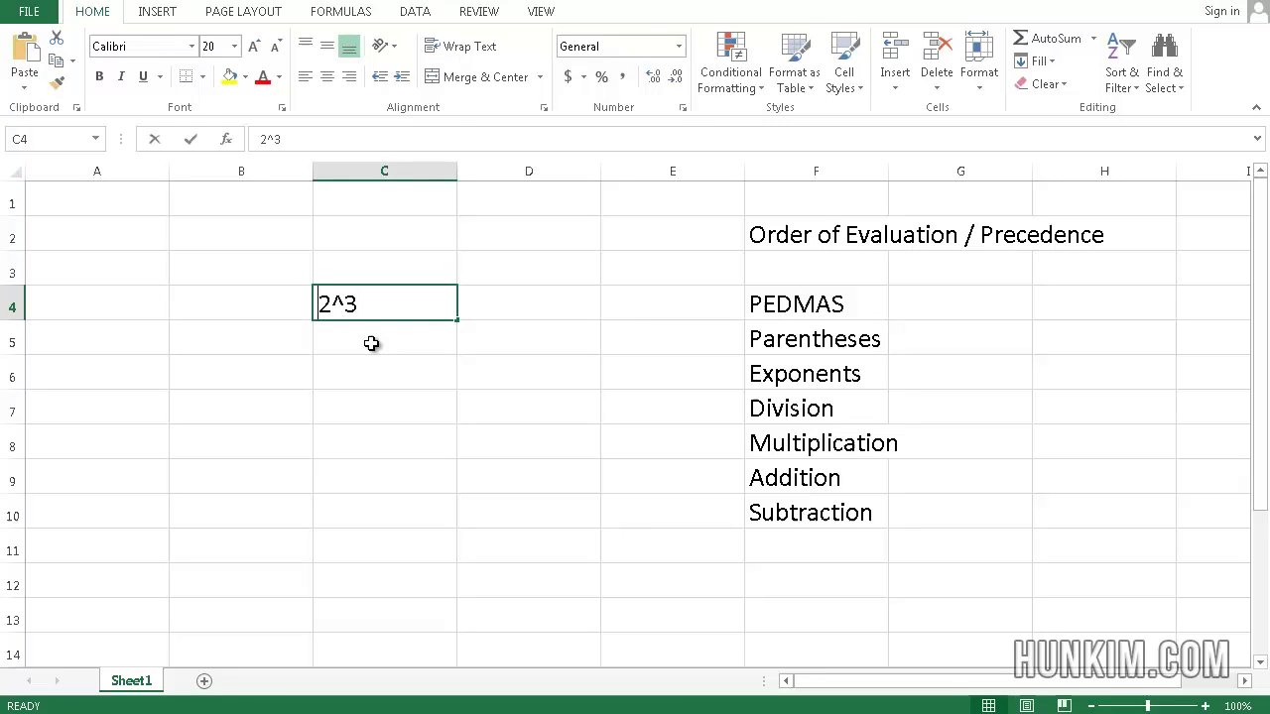
type("=2^3")
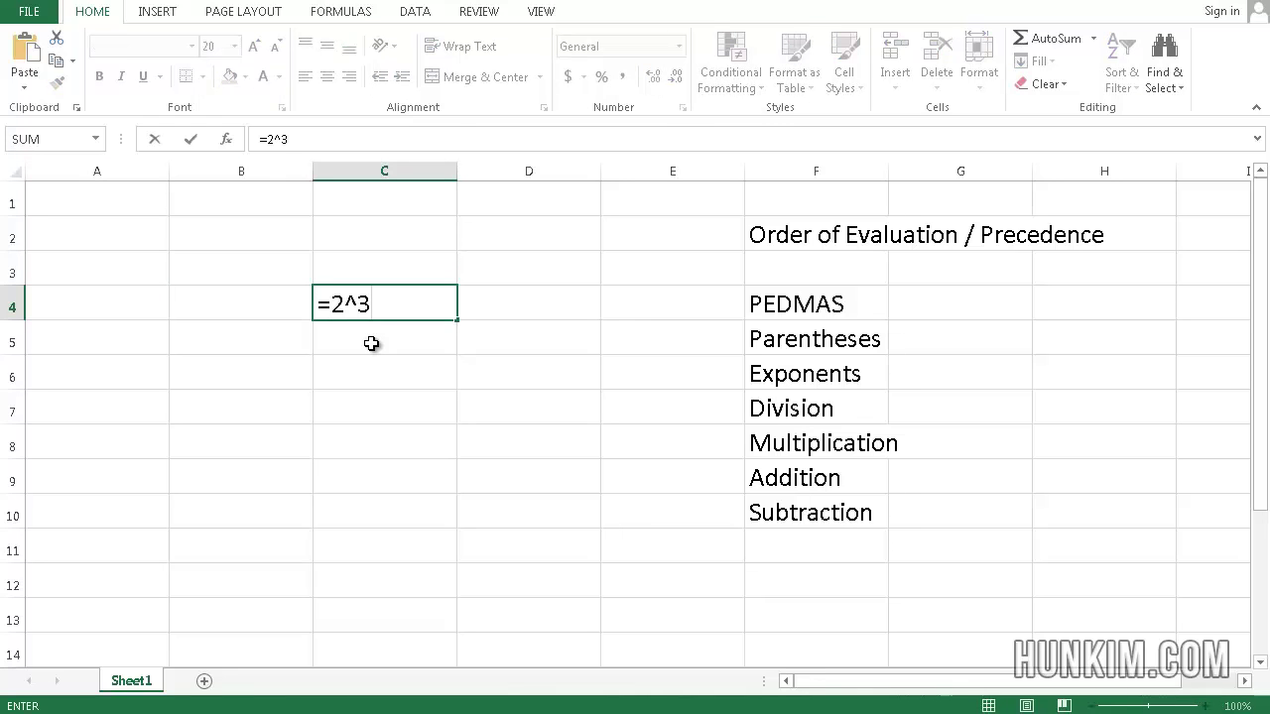
key("Return")
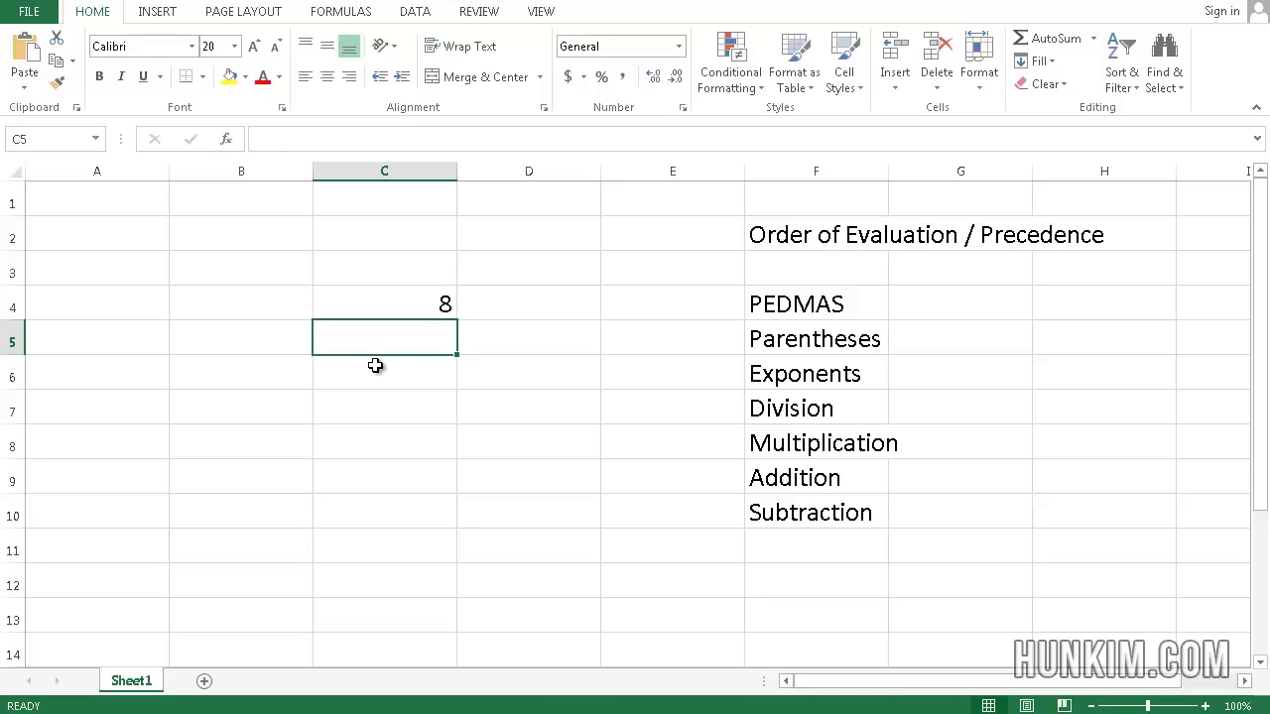
left_click(416, 307)
- Clear C4 and enter the division formula =5/3 in it
key("Delete")
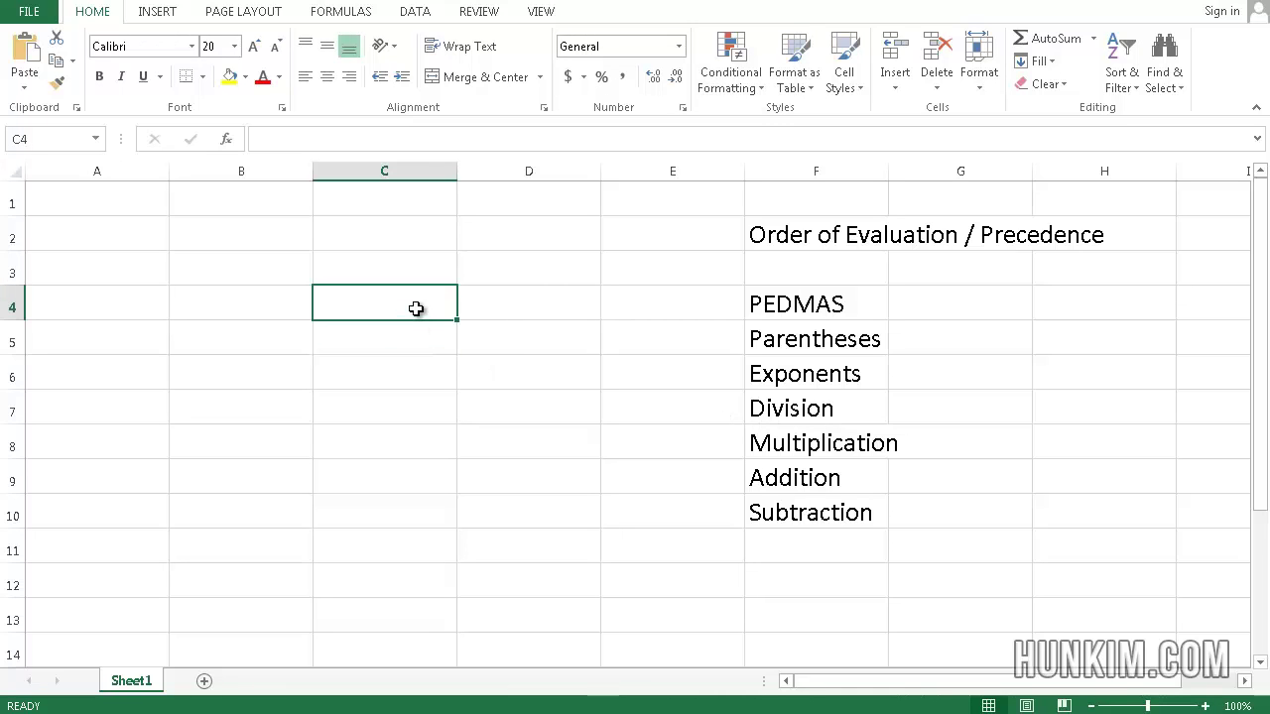
type("=5/3")
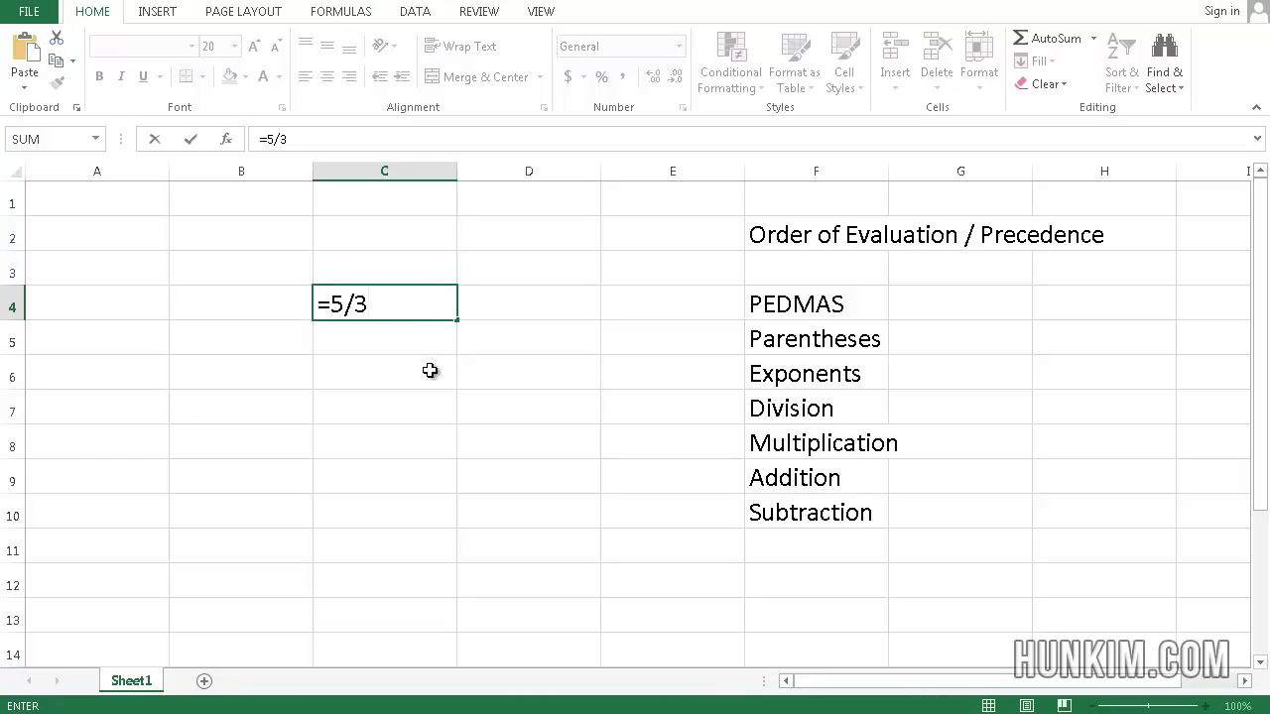
key("Return")
- Reduce C4's displayed decimal places until the result reads 1.7
key("Up")
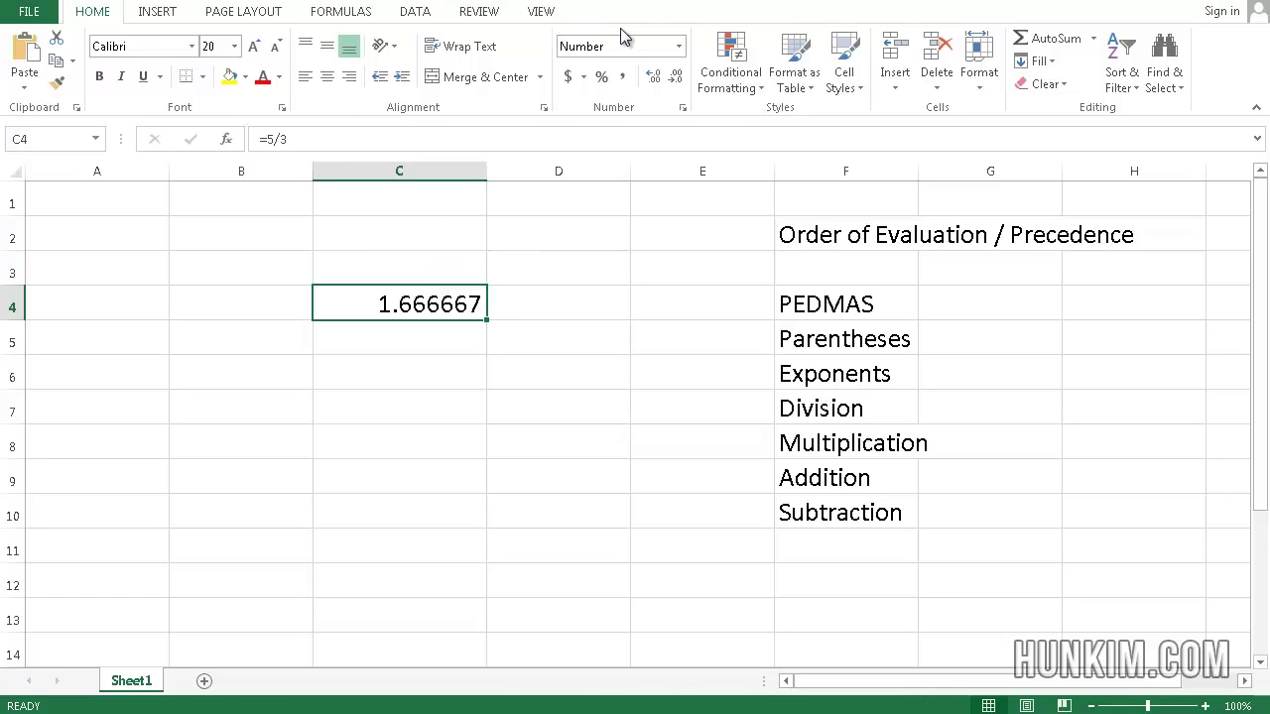
left_click(676, 78)
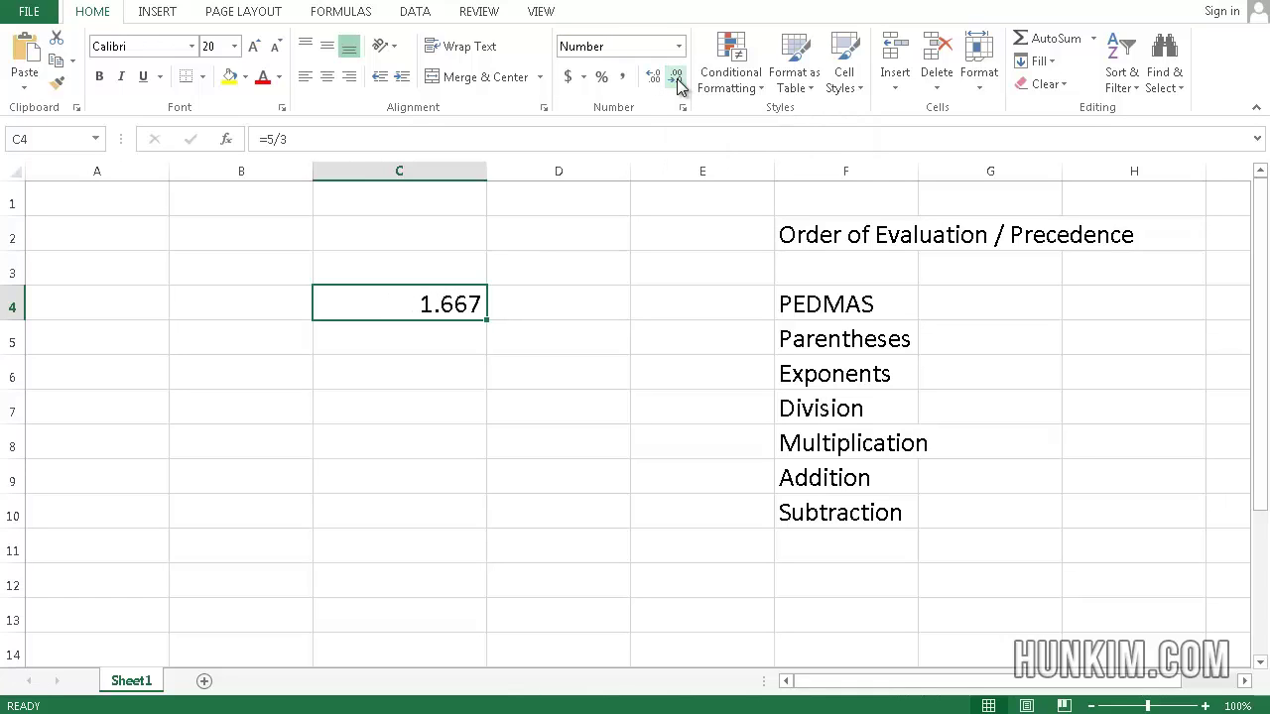
left_click(676, 79)
left_click(676, 79)
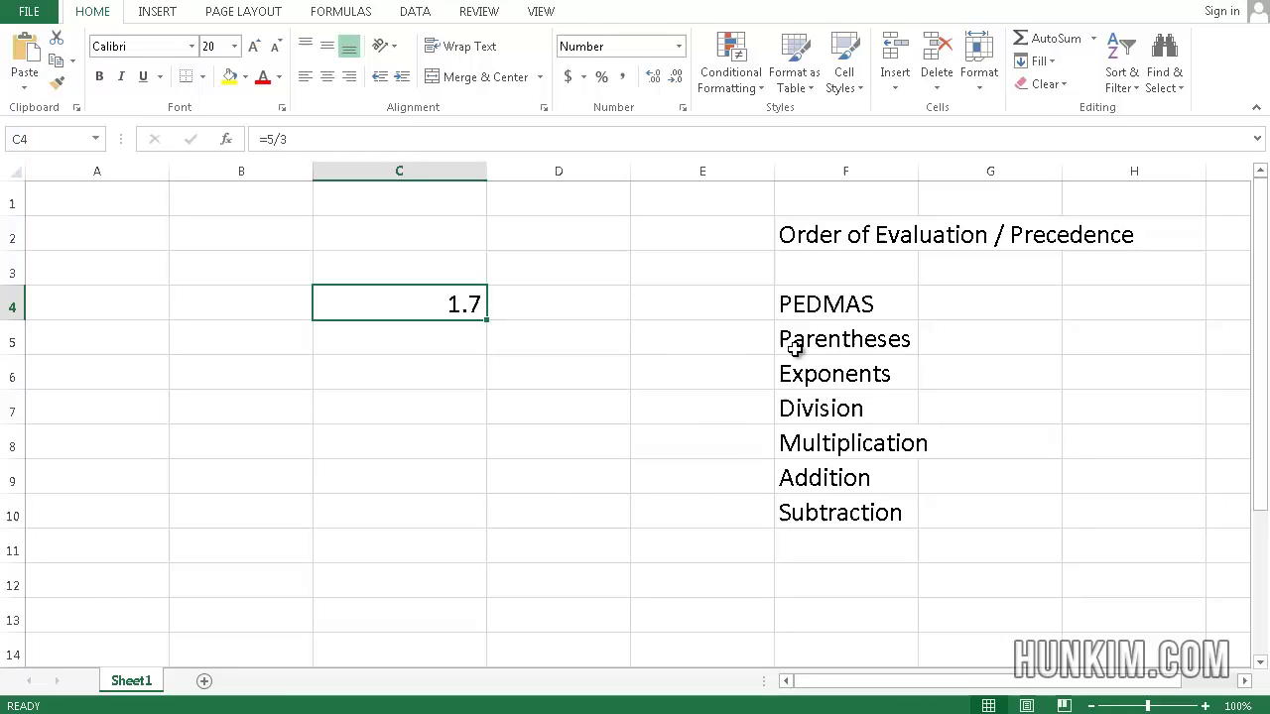
mouse_move(800, 337)
left_mouse_down()
mouse_move(819, 415)
mouse_move(802, 342)
left_mouse_up()
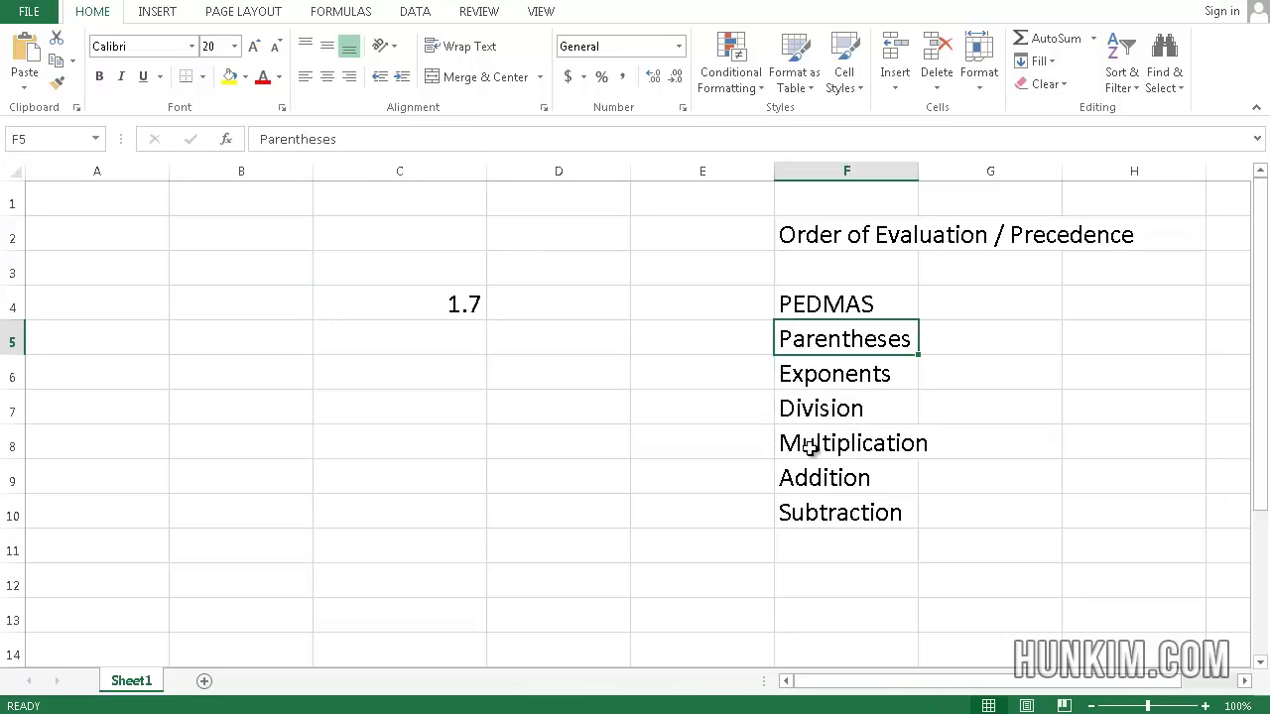
left_click(832, 375)
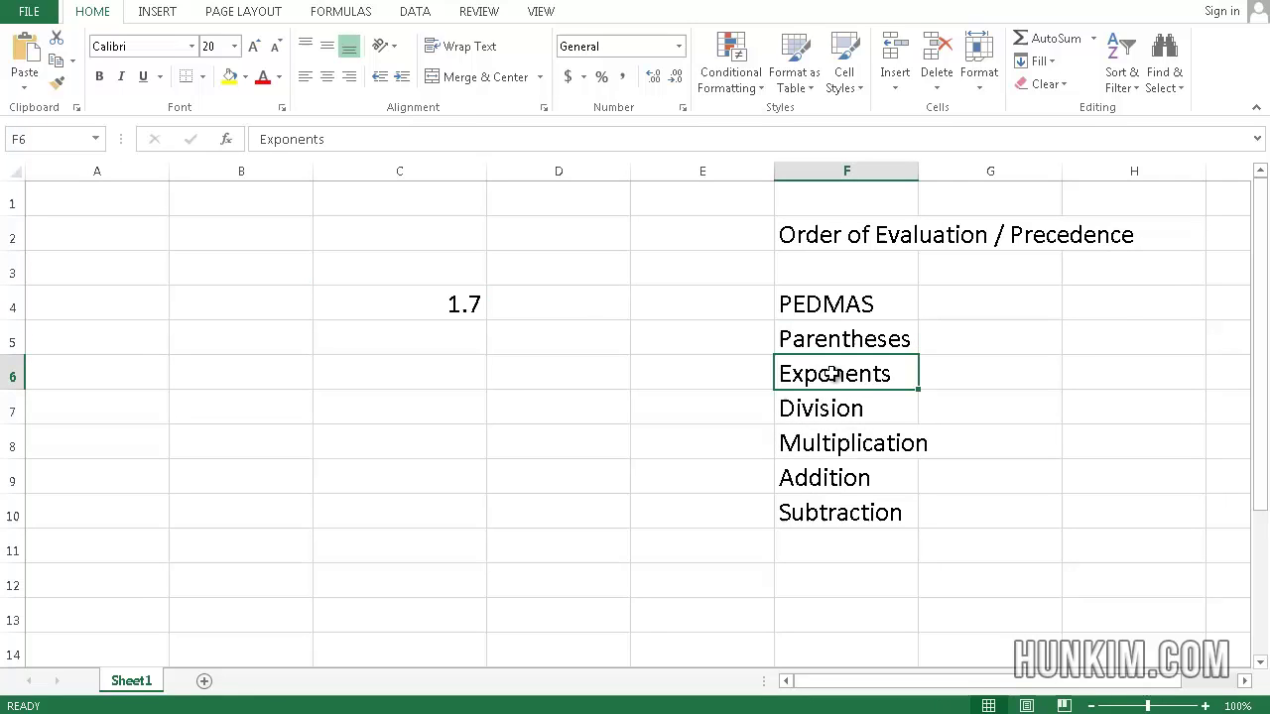
left_click(826, 408)
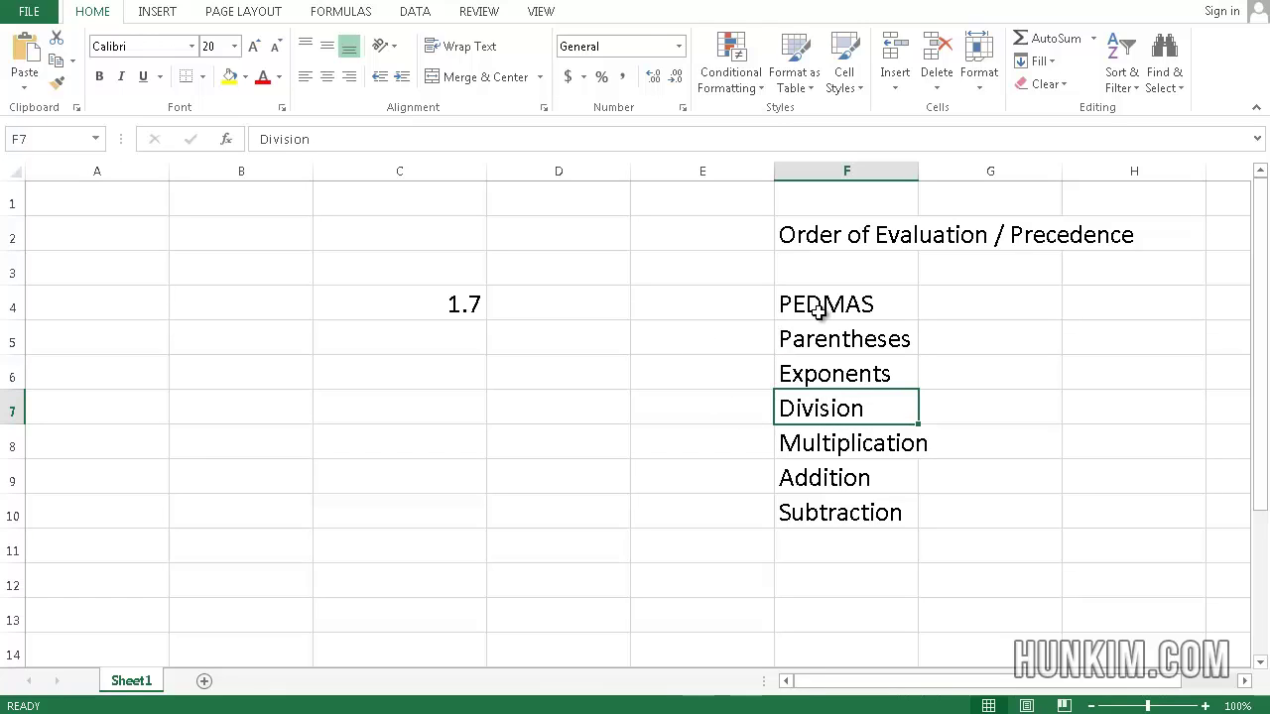
left_click_drag(823, 310, 823, 510)
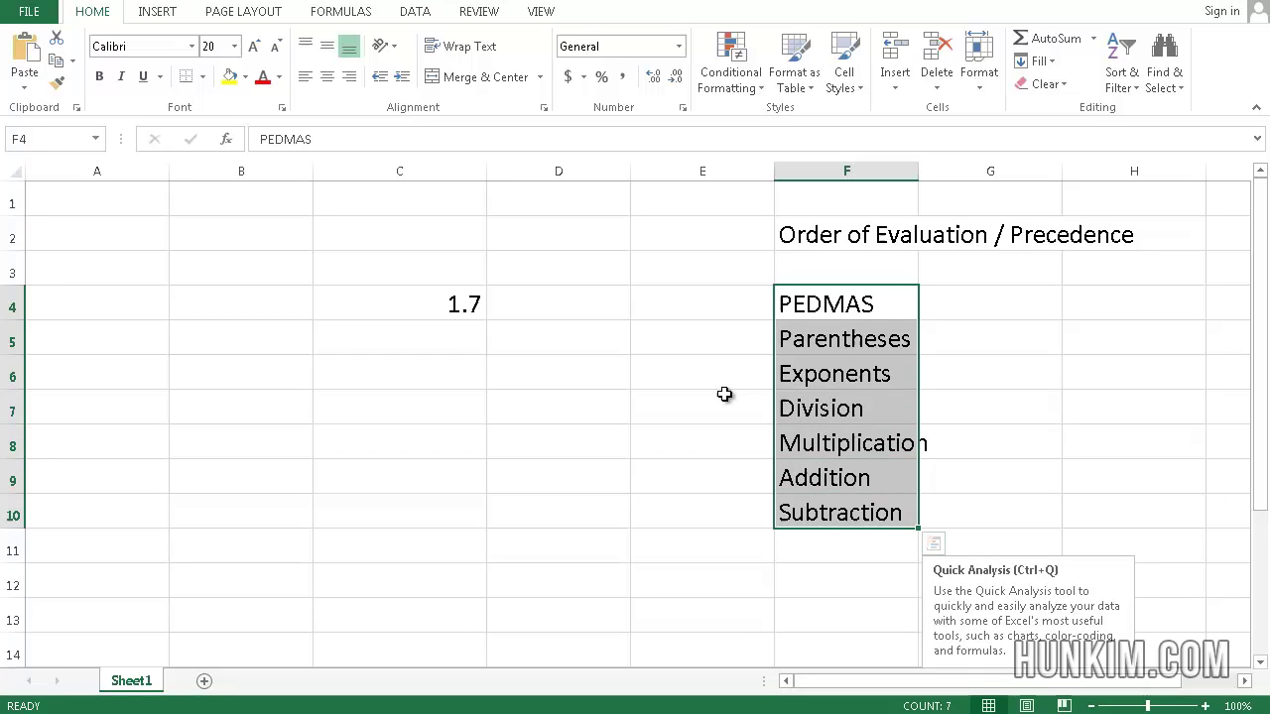
left_click(723, 299)
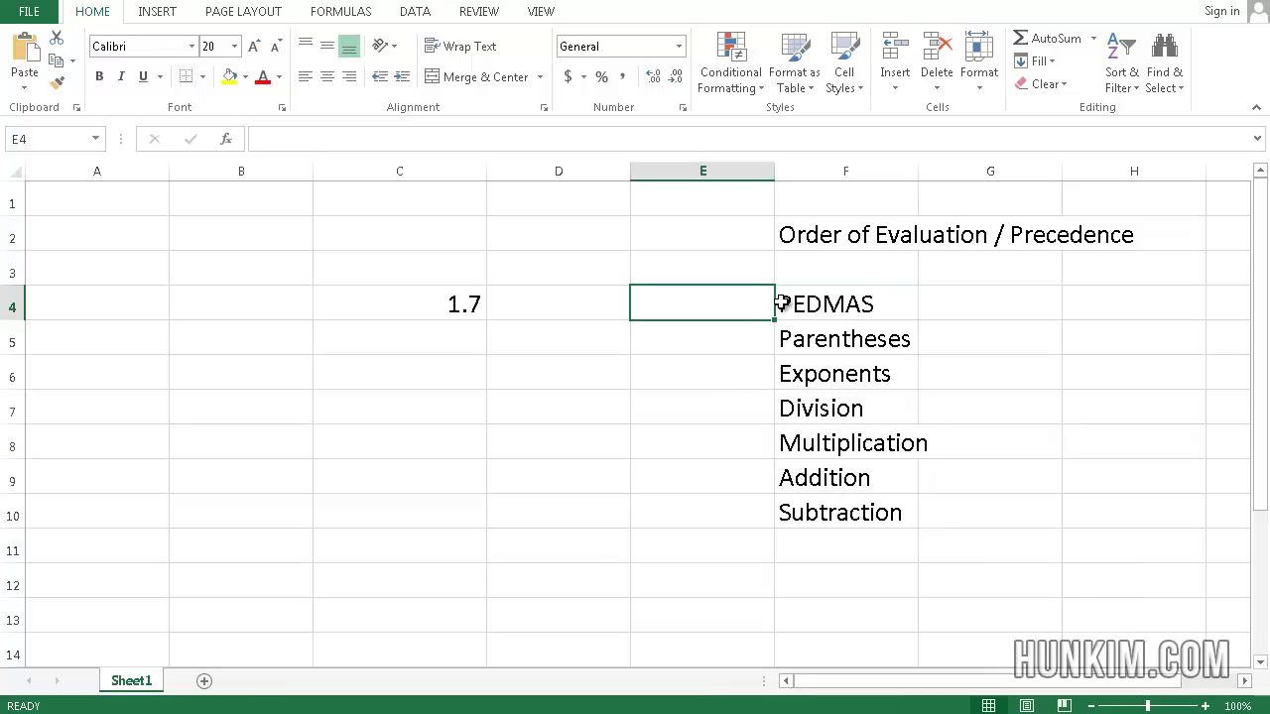